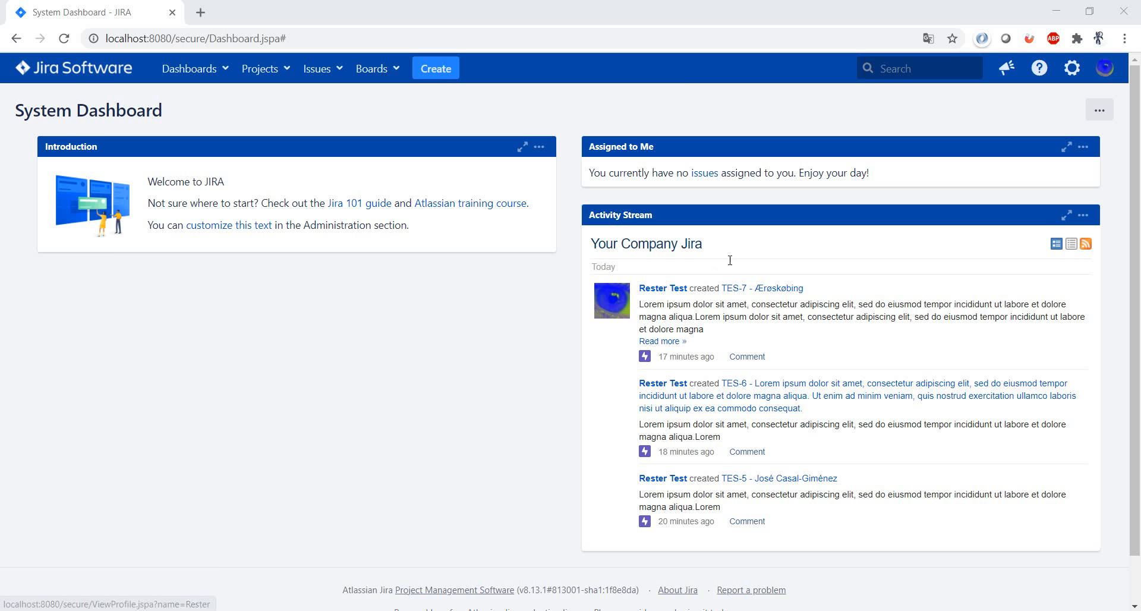
Step: Start a new Story issue in TestProject1 with the summary "Story 1" and link it to Epic 1
click(439, 75)
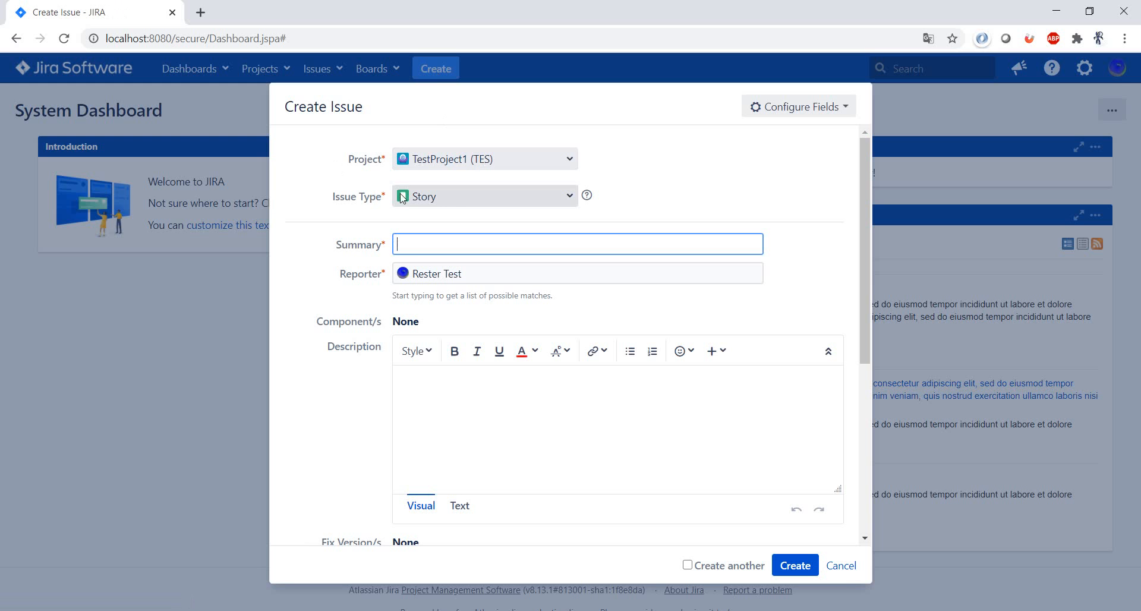
text(Story 1)
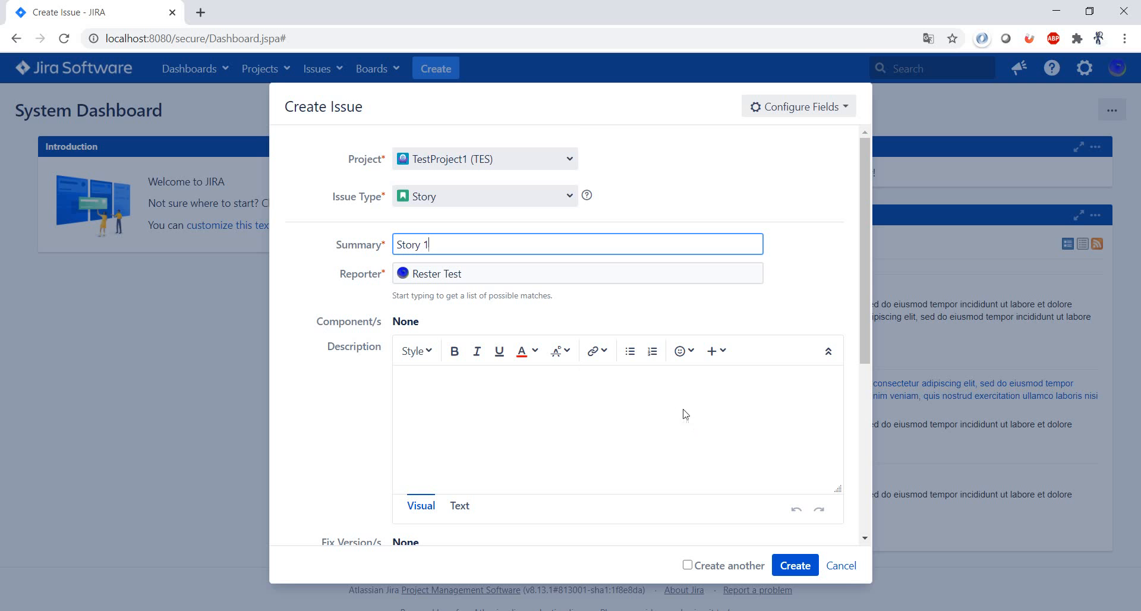
scroll(713, 435, down, 5)
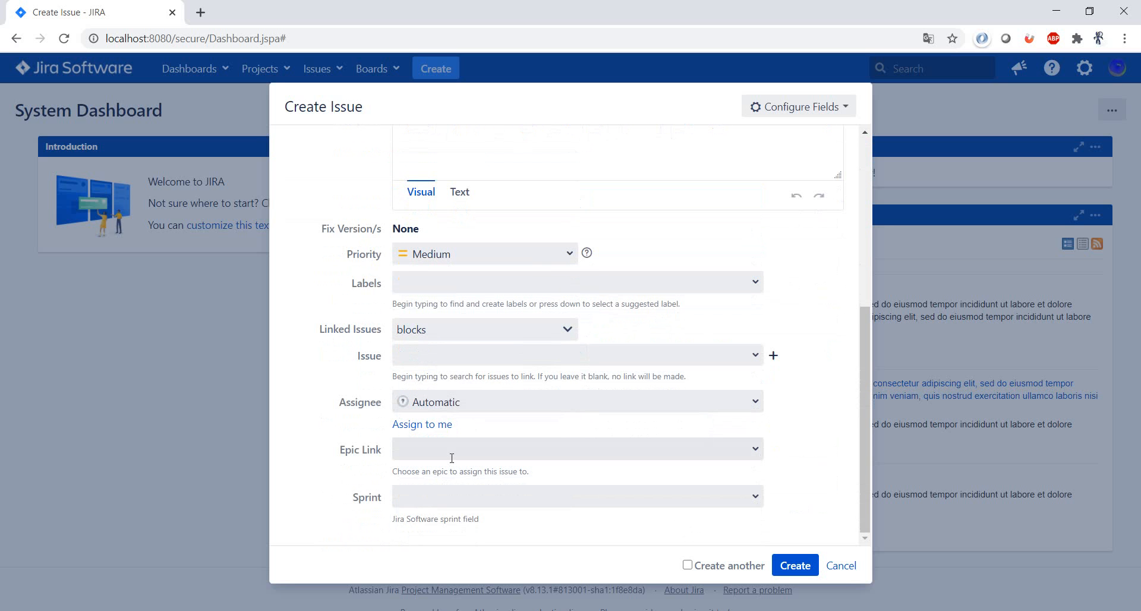
click(452, 450)
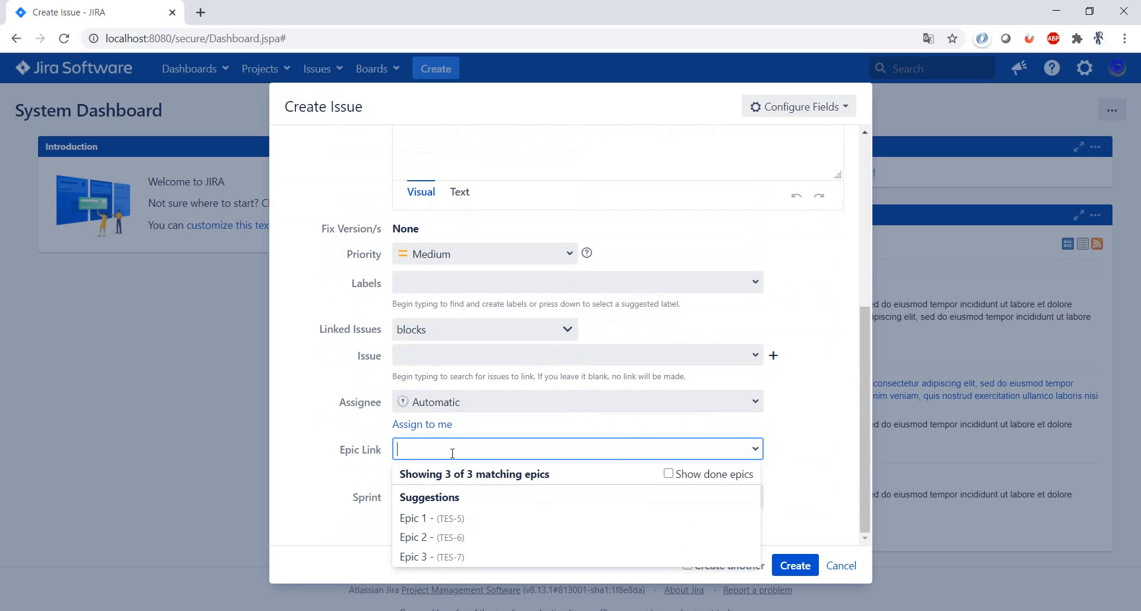
click(469, 520)
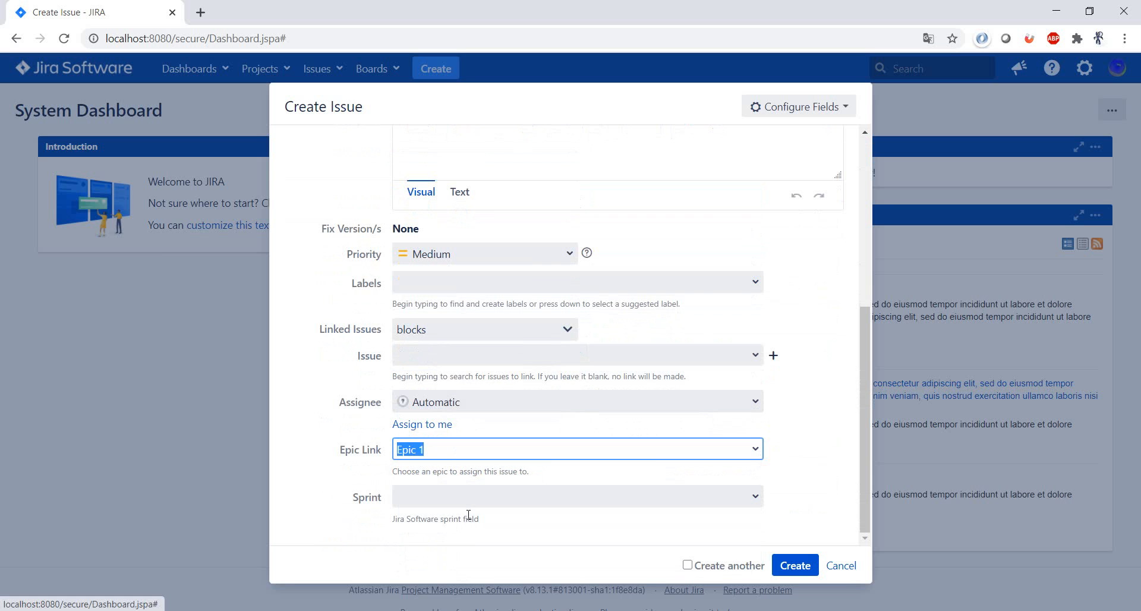
click(821, 426)
Step: Change the story's epic link to Epic 2 and set it back to Epic 1
click(568, 455)
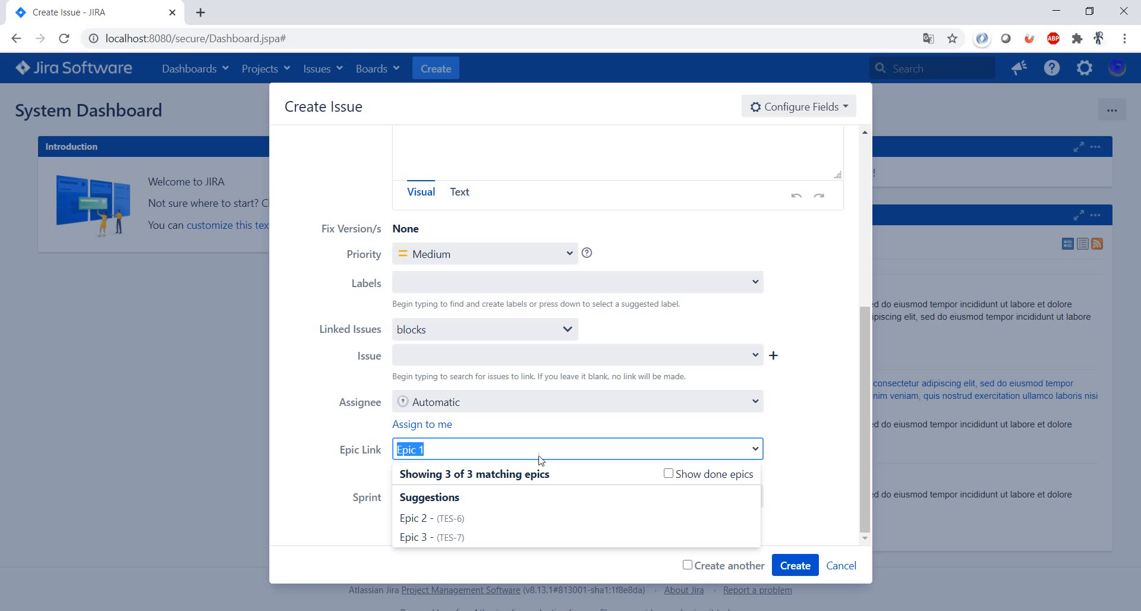
click(502, 519)
click(499, 447)
click(477, 518)
click(805, 434)
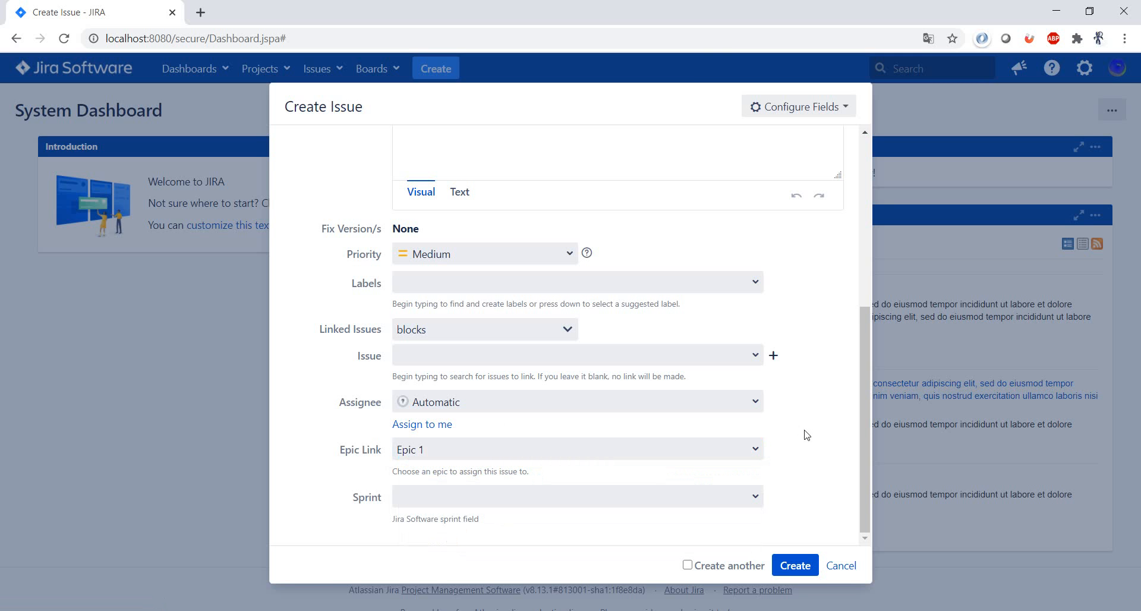
Step: Fill the story's description with Bug Magnet's 129b sample text with spaces
scroll(806, 434, up, 5)
right_click(498, 396)
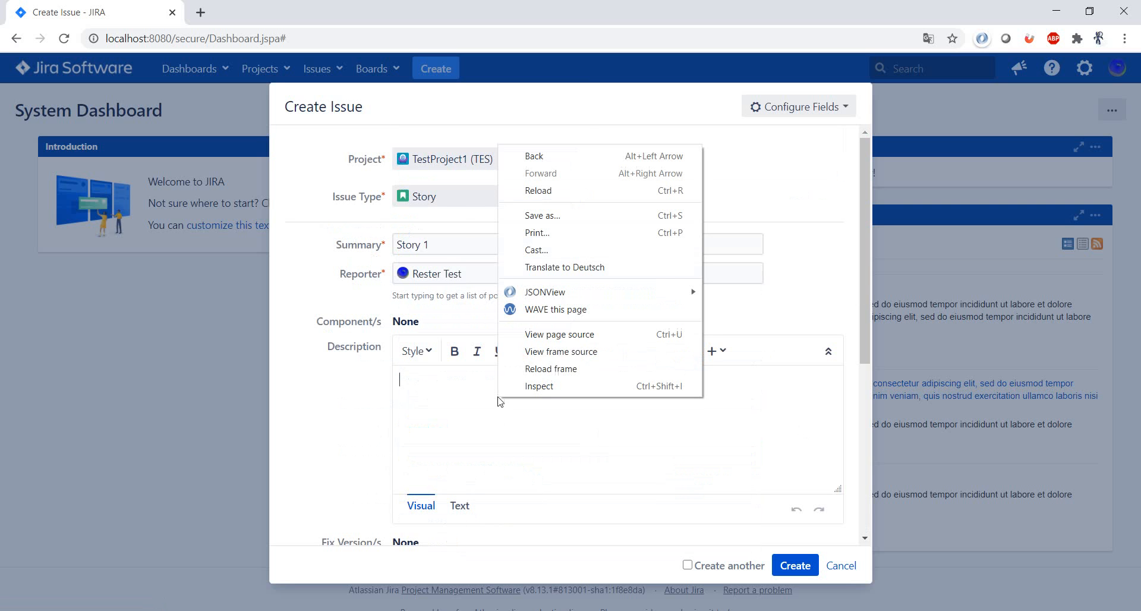
right_click(421, 382)
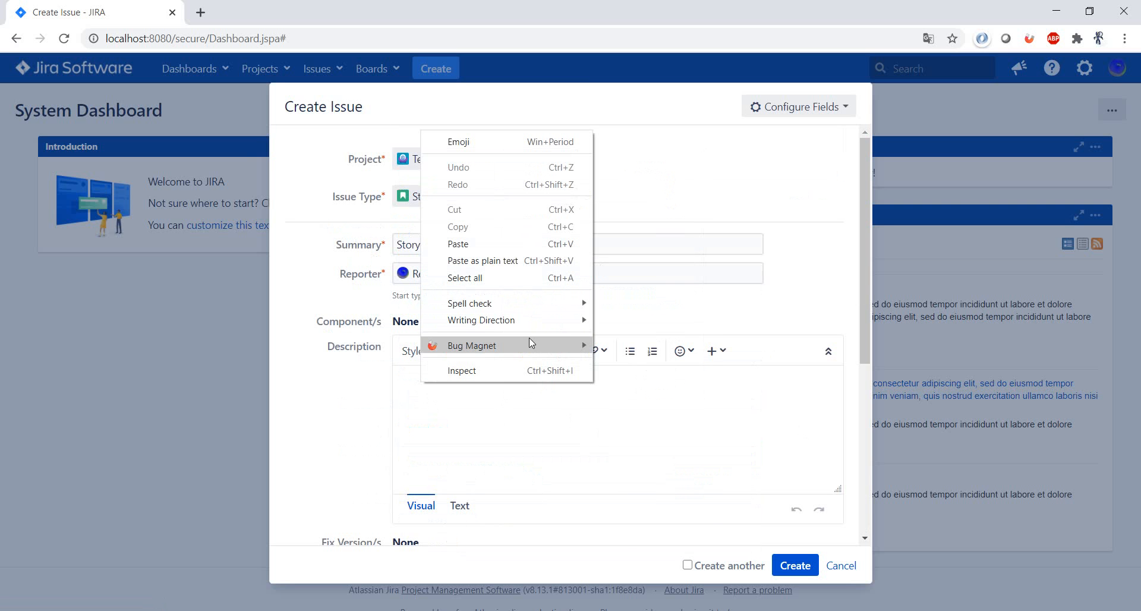
mouse_move(530, 339)
mouse_move(664, 495)
mouse_move(752, 493)
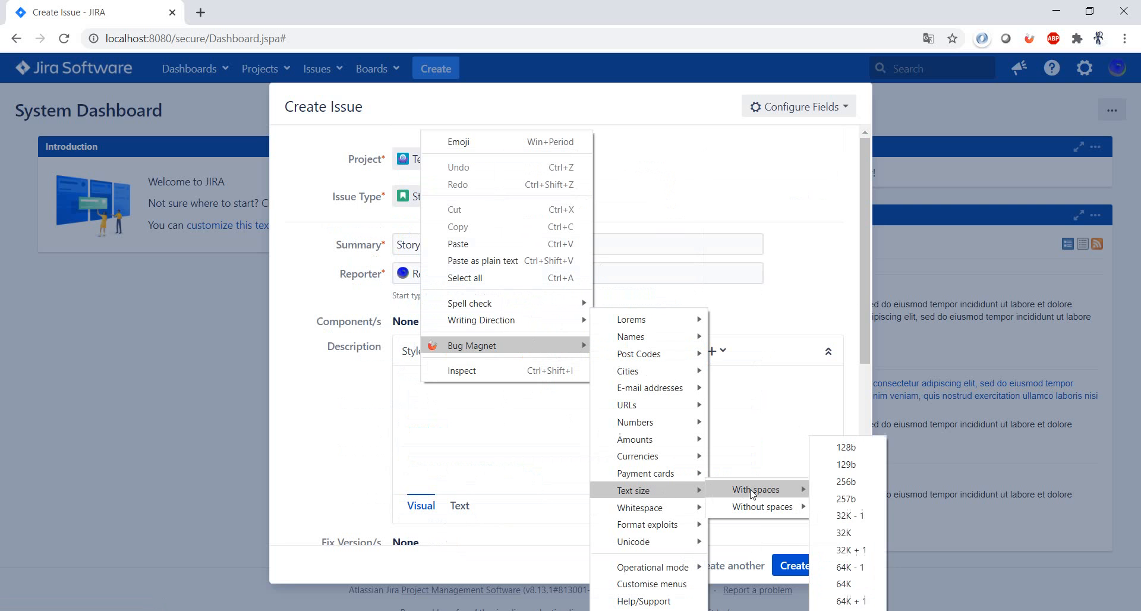
click(839, 464)
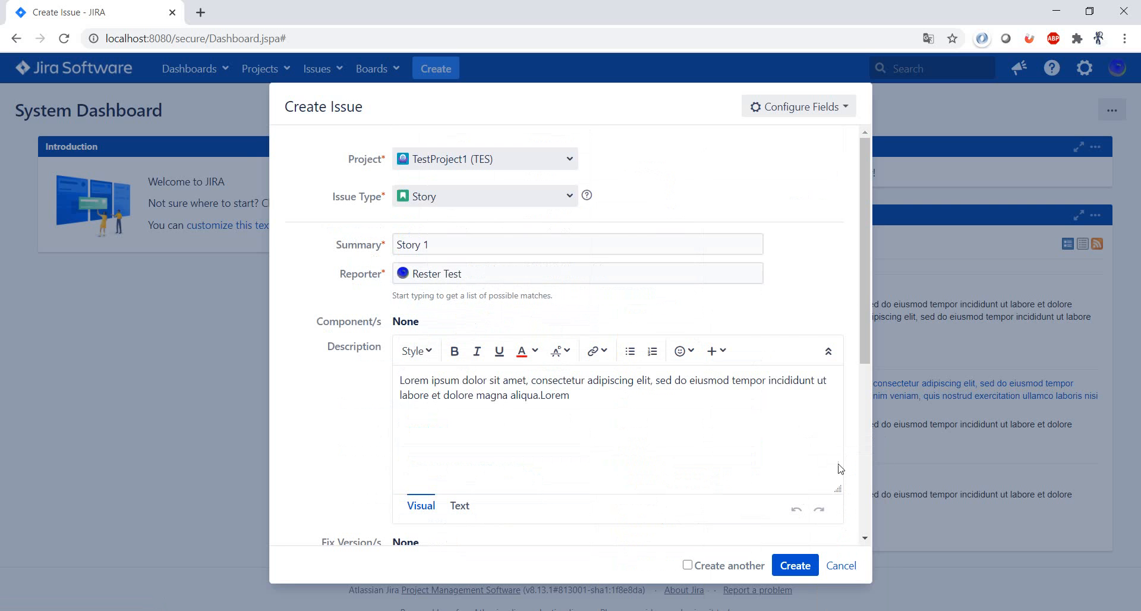
Step: Enable creating another issue and create the Story 1 issue
scroll(756, 457, down, 5)
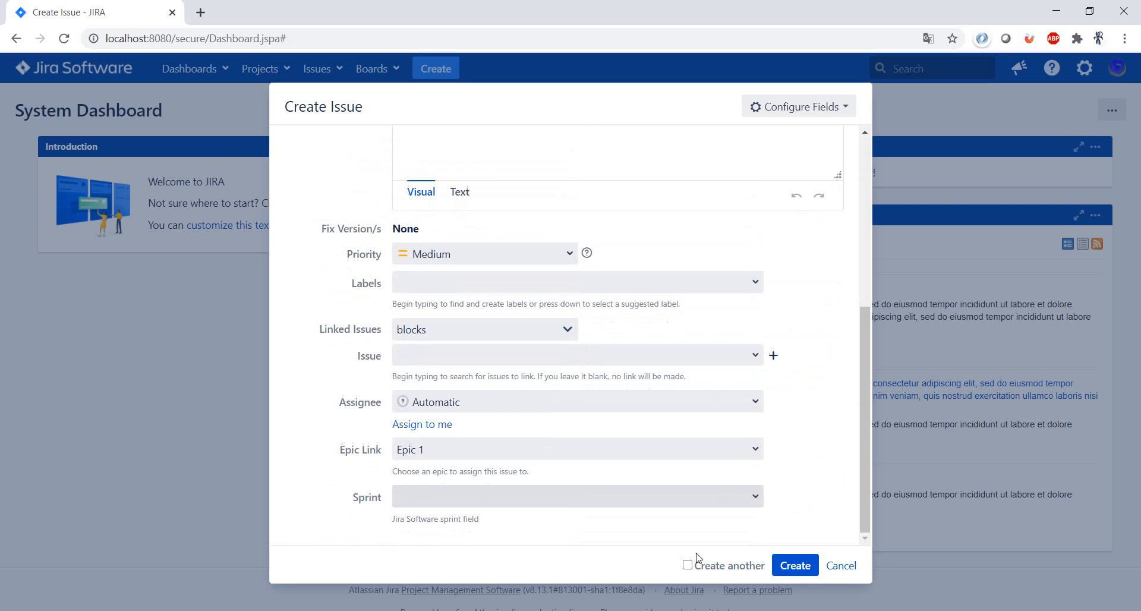
click(687, 566)
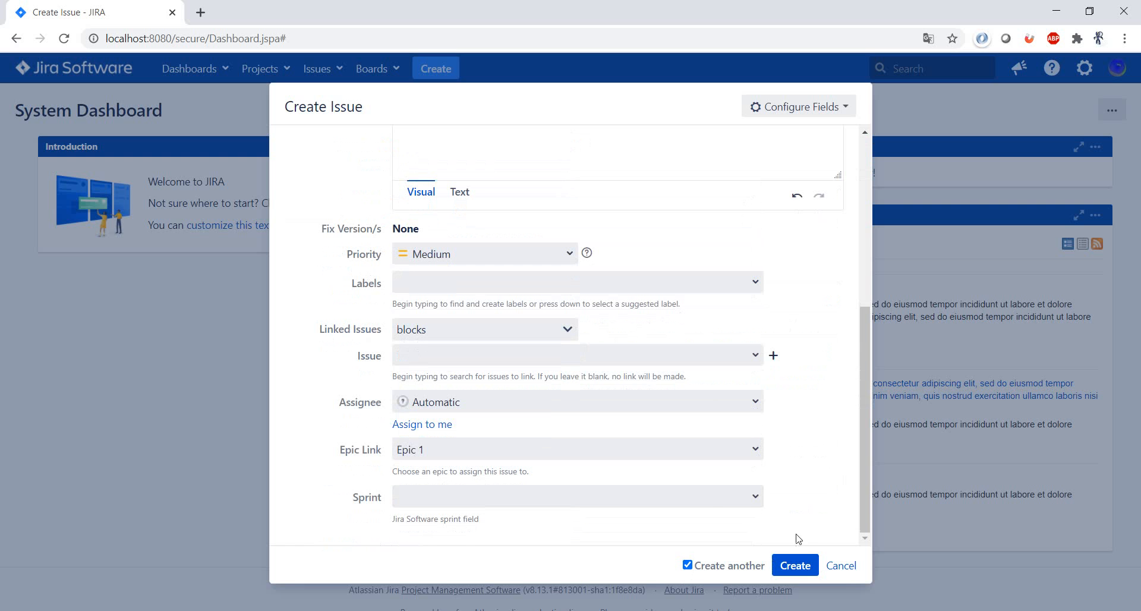
click(796, 568)
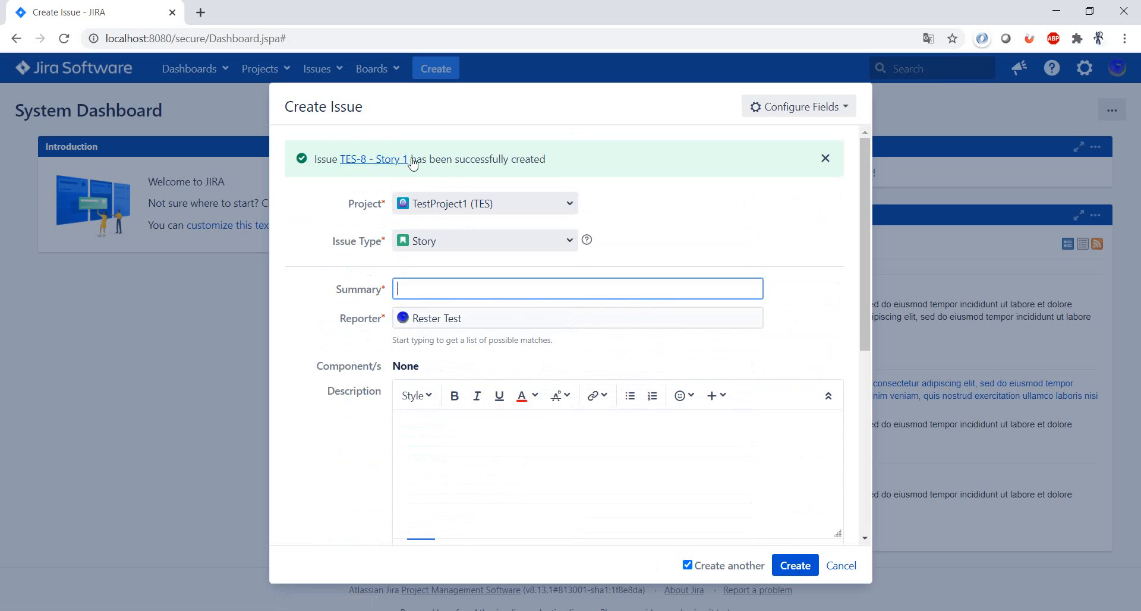
Step: Check the fields of the new issue form, including its epic link, and enter "Story 2" as the summary
scroll(817, 337, down, 6)
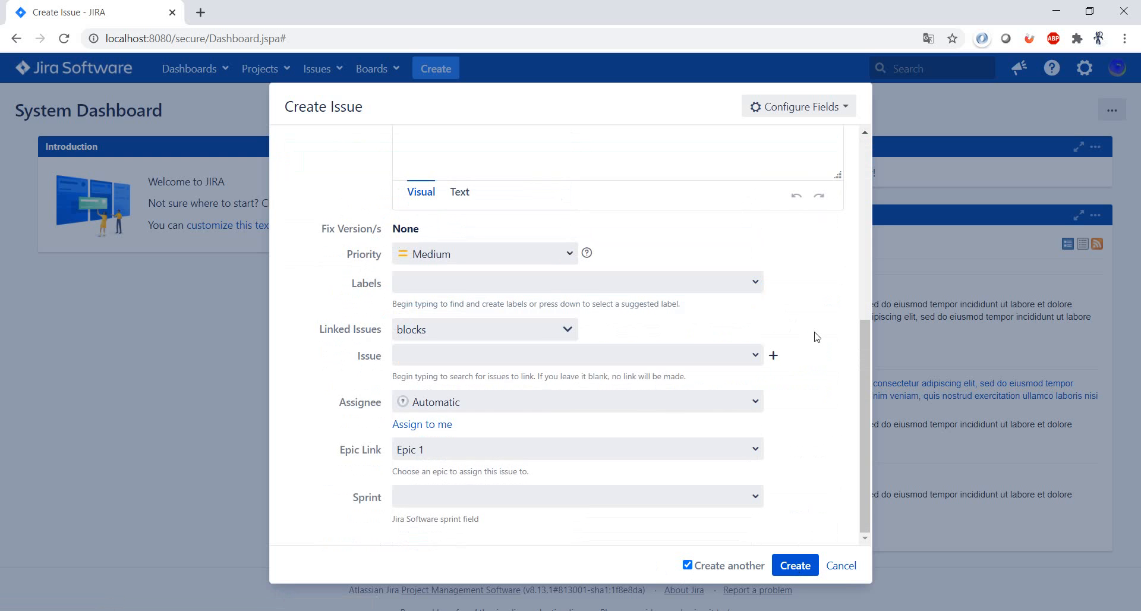
scroll(817, 337, up, 6)
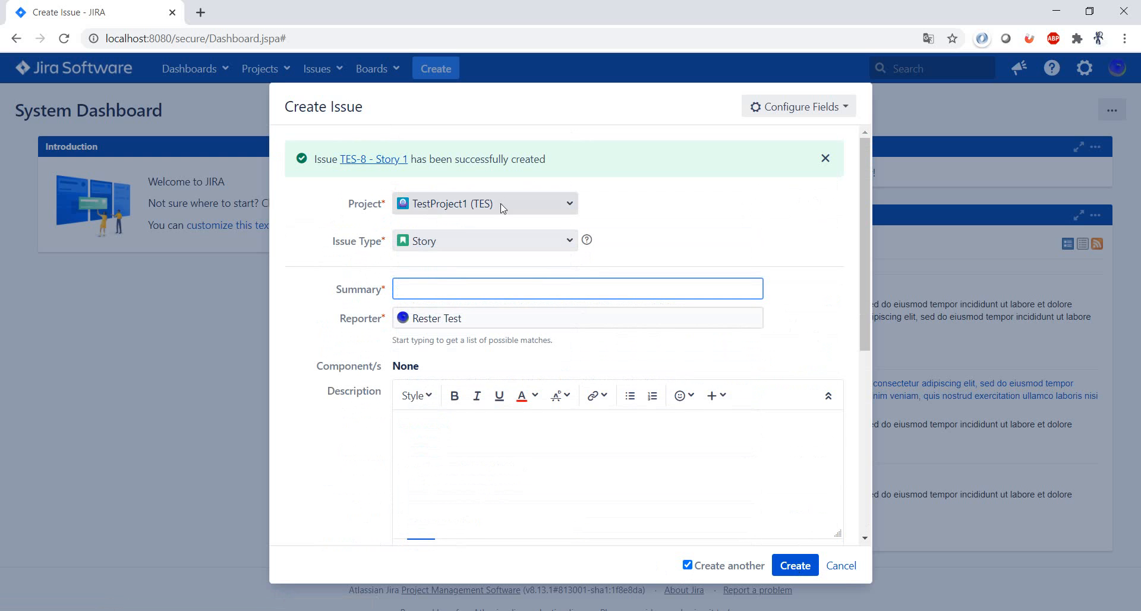
scroll(733, 384, down, 6)
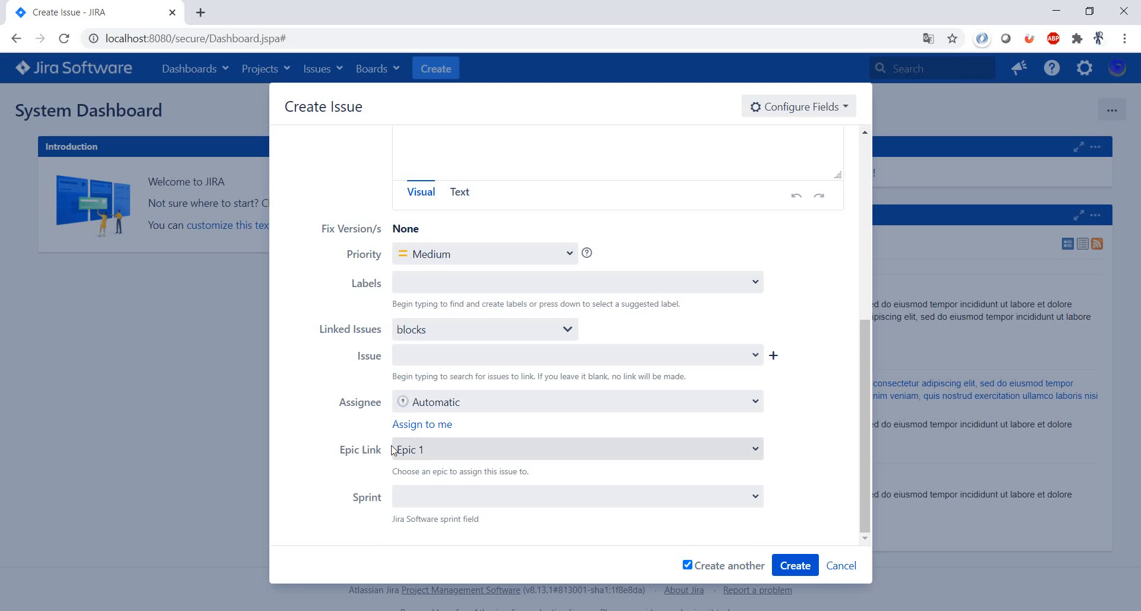
key(Return)
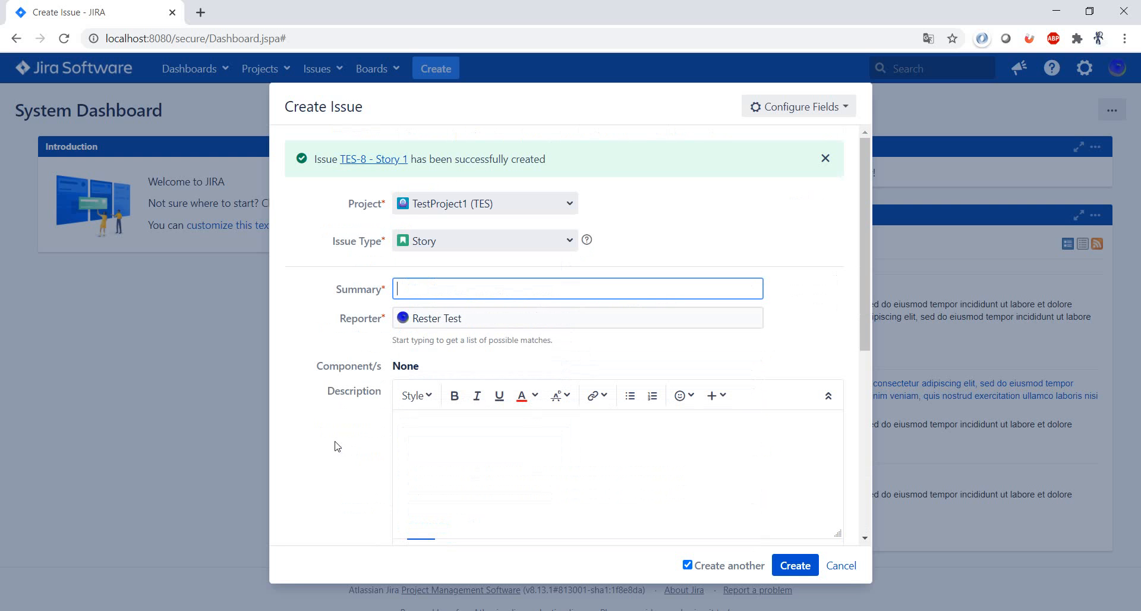
text(Story 1 2)
Step: Fill the description of Story 2 with Bug Magnet's 257b sample text with spaces and create the issue
scroll(453, 353, down, 5)
scroll(458, 255, up, 3)
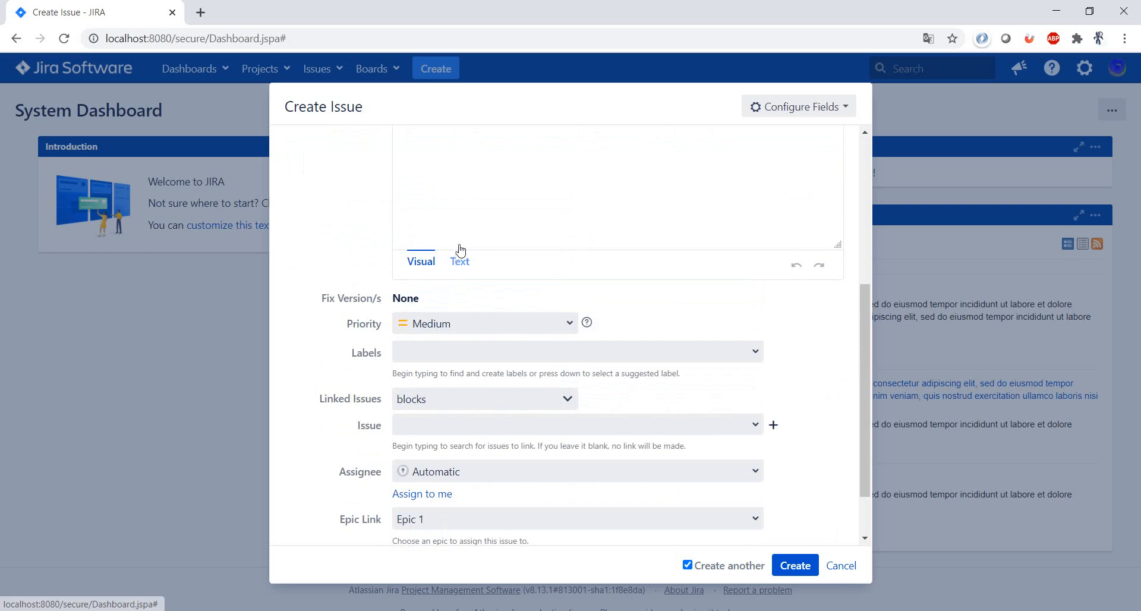
click(449, 294)
right_click(449, 287)
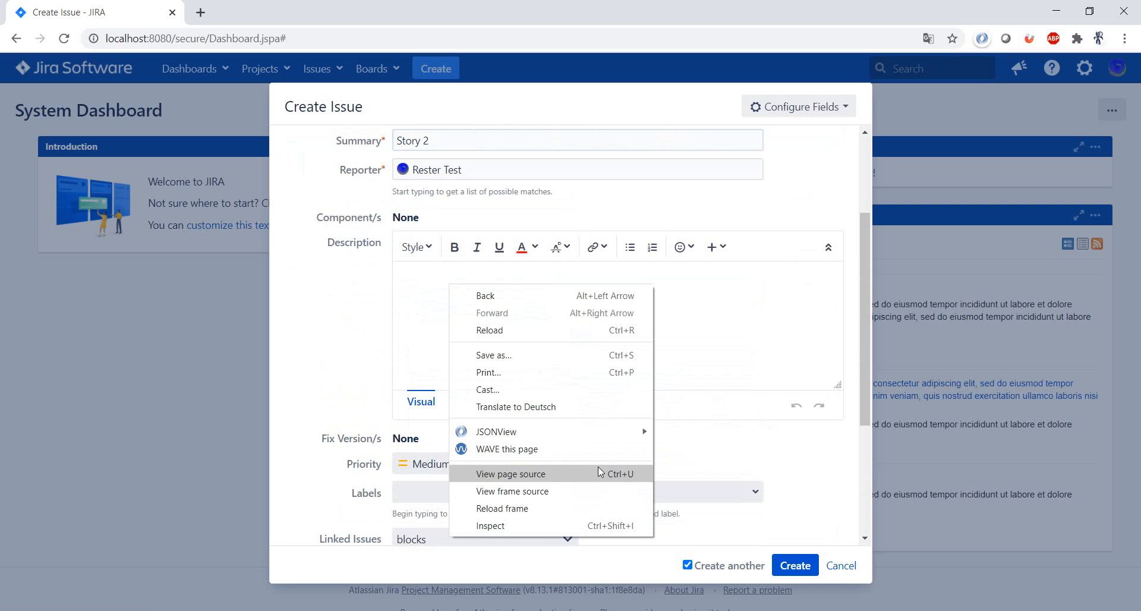
right_click(416, 279)
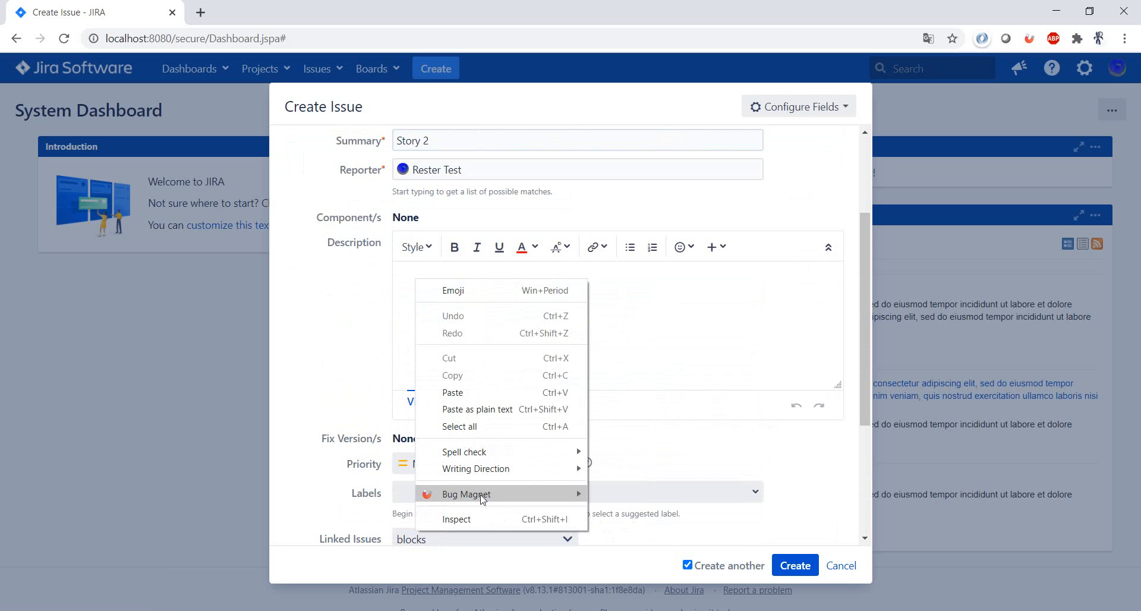
mouse_move(482, 497)
mouse_move(648, 491)
mouse_move(766, 489)
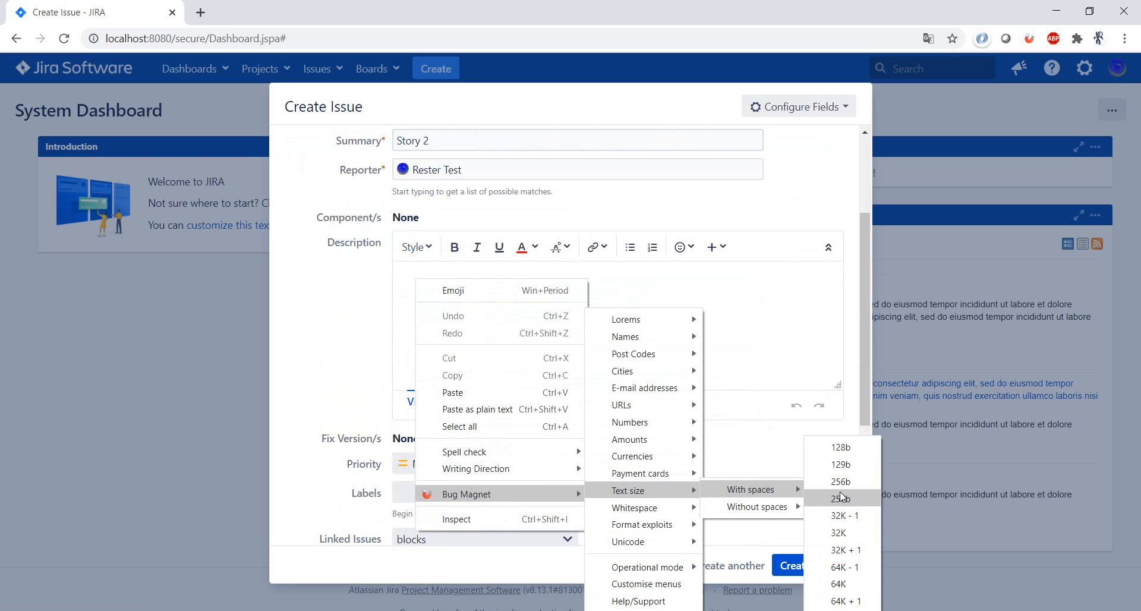
click(850, 492)
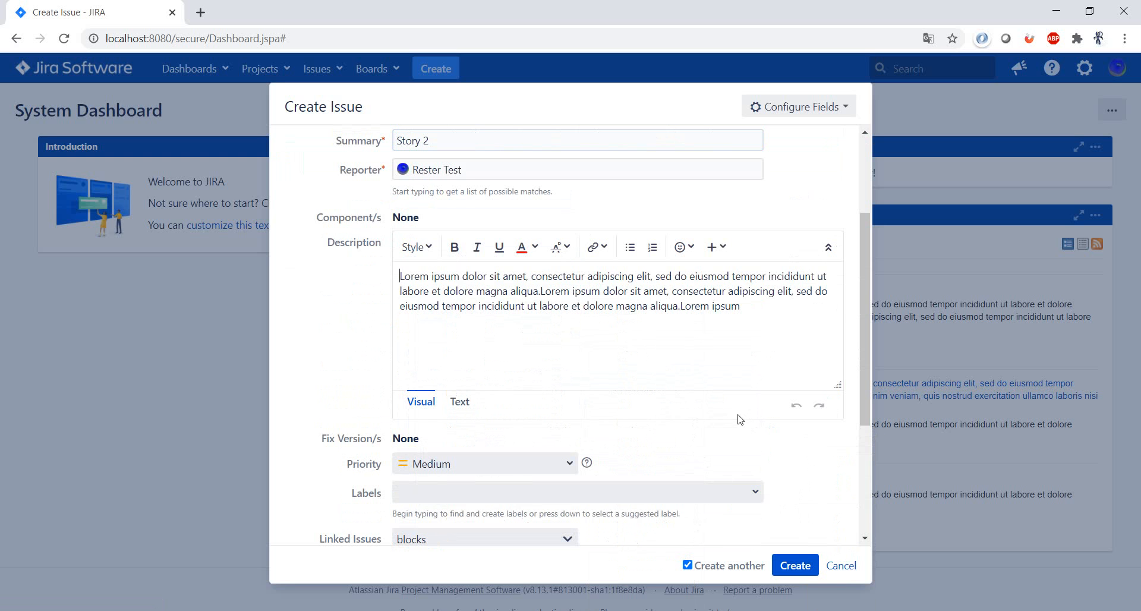
scroll(802, 447, down, 3)
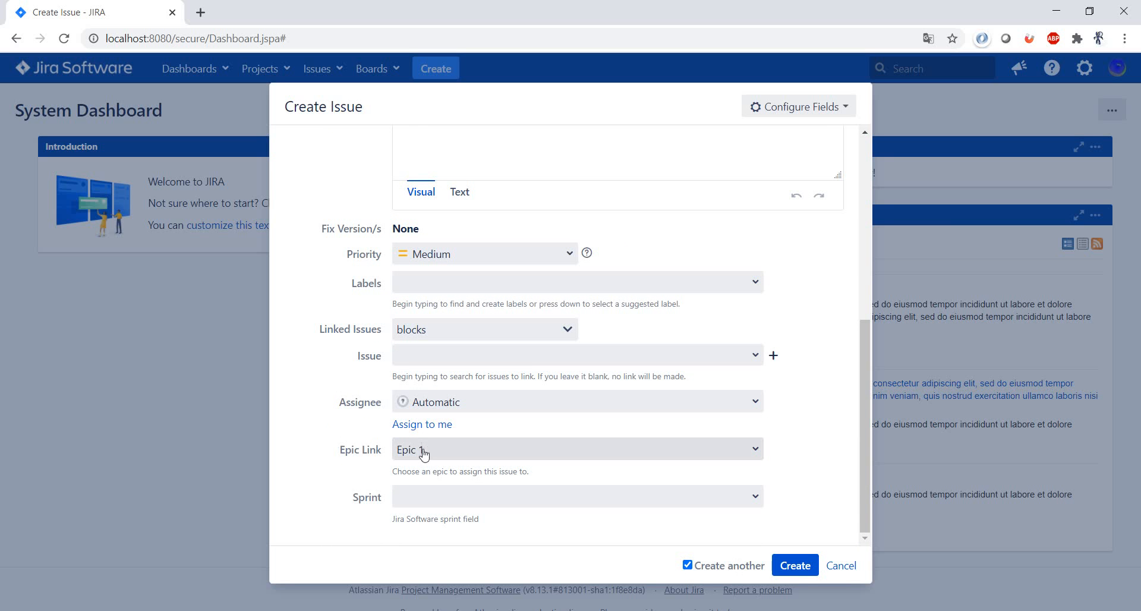
click(796, 566)
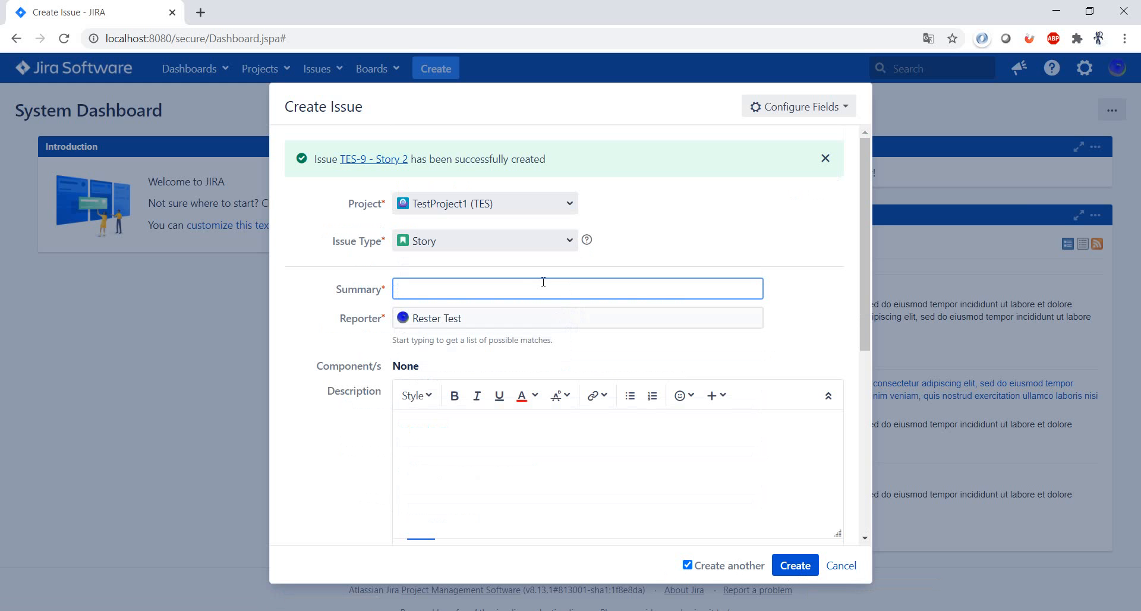
Step: Enter "Story 3" as the next issue's summary and link it to Epic 2
text(Story 1)
key(BackSpace)
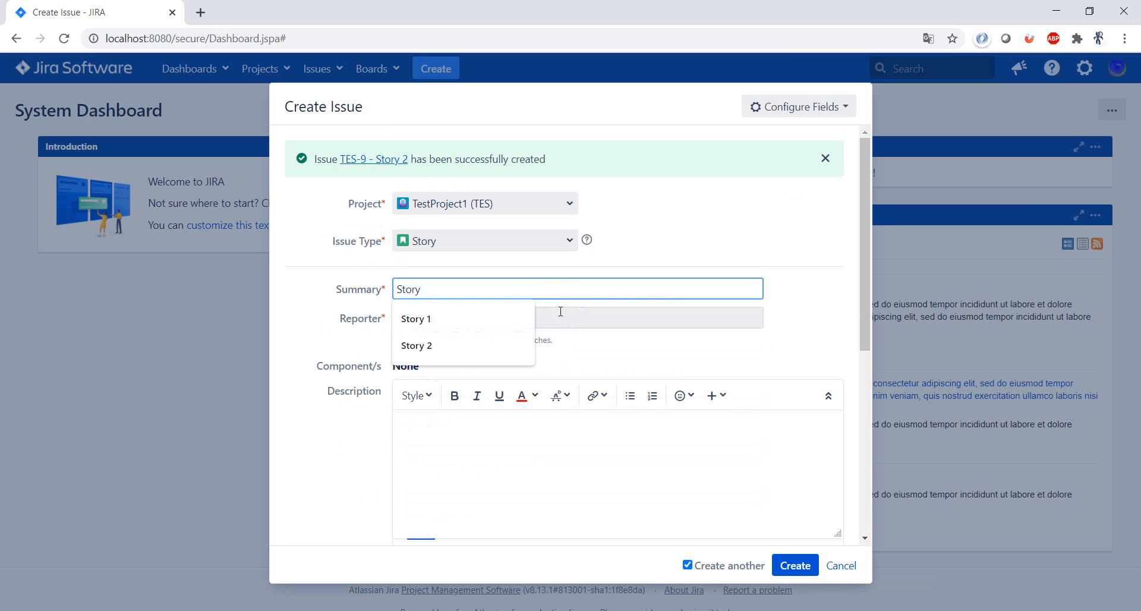
text(3)
scroll(597, 353, down, 6)
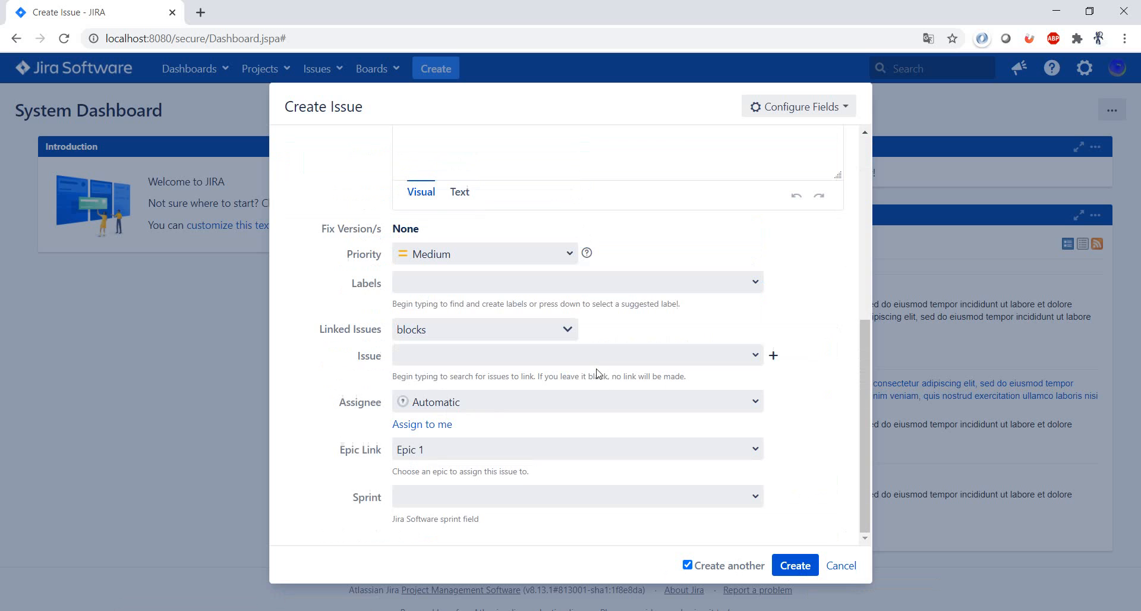
click(572, 449)
click(521, 518)
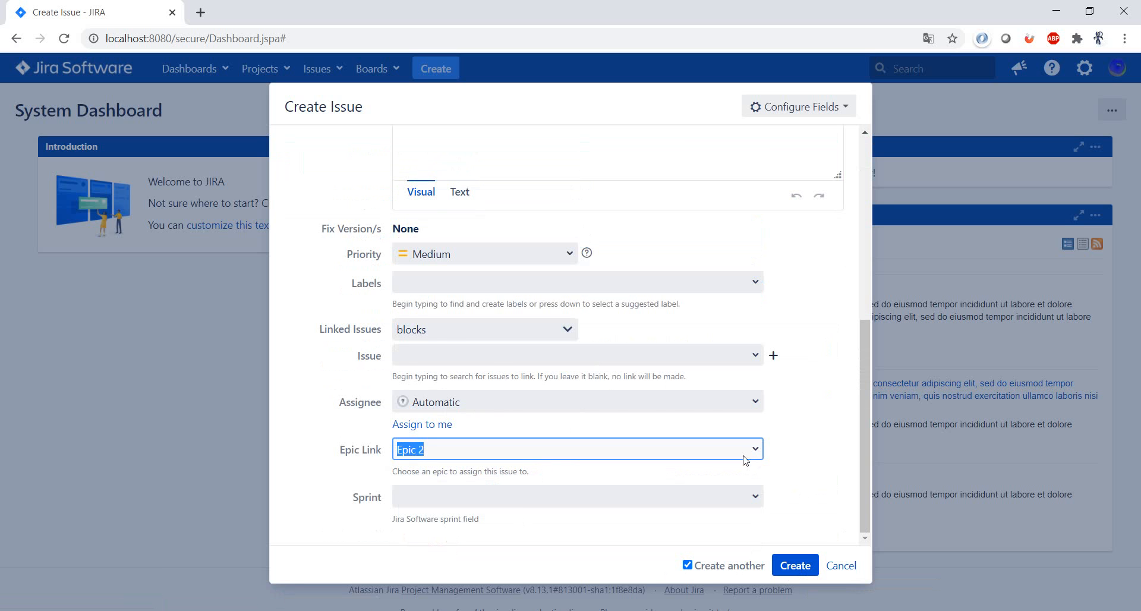
key(Return)
Step: Fill the description of Story 3 with Bug Magnet's 257b sample text with spaces and create the issue
right_click(419, 429)
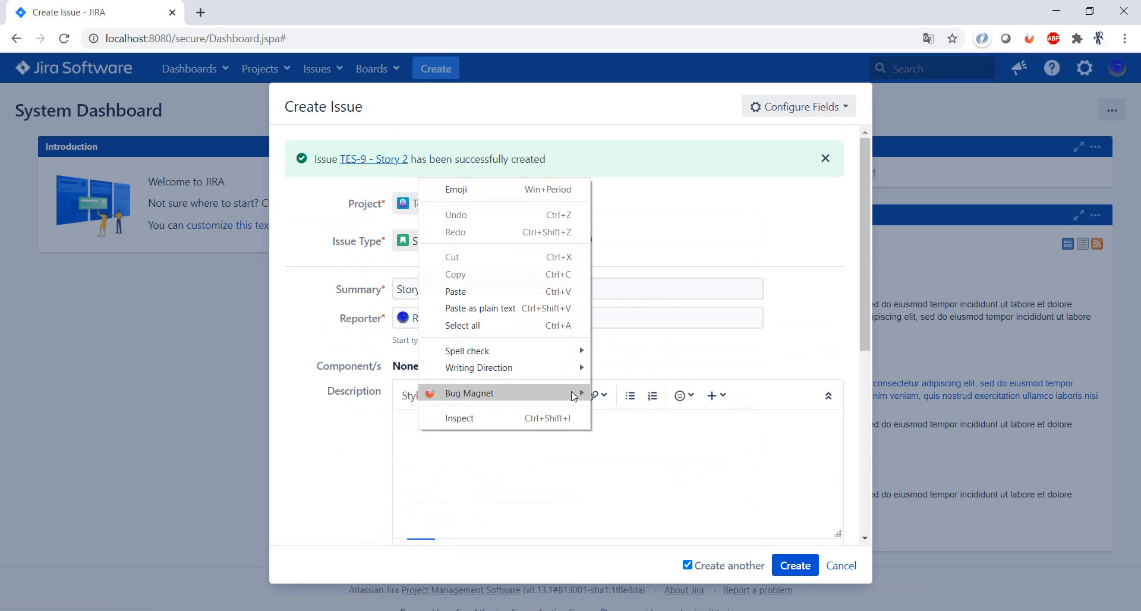
mouse_move(571, 393)
mouse_move(664, 492)
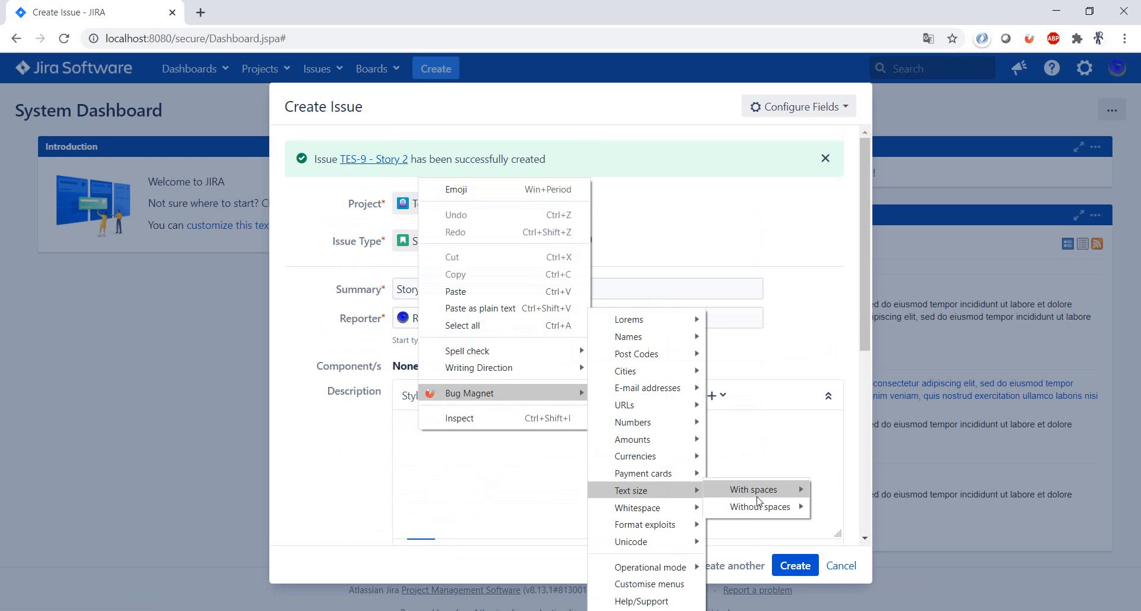
mouse_move(757, 490)
click(830, 506)
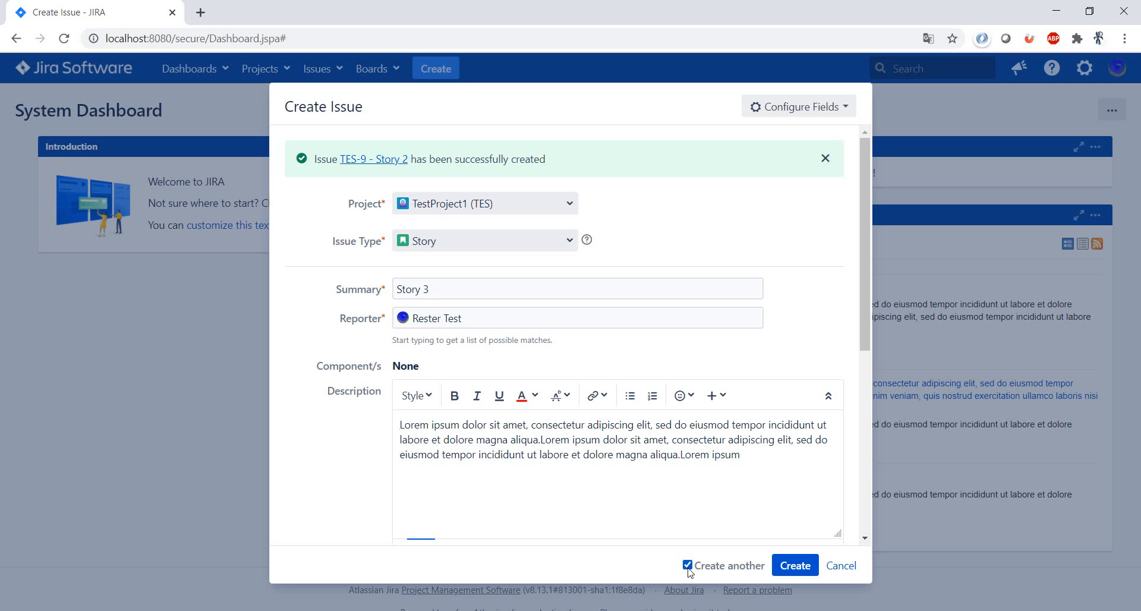
scroll(680, 482, down, 6)
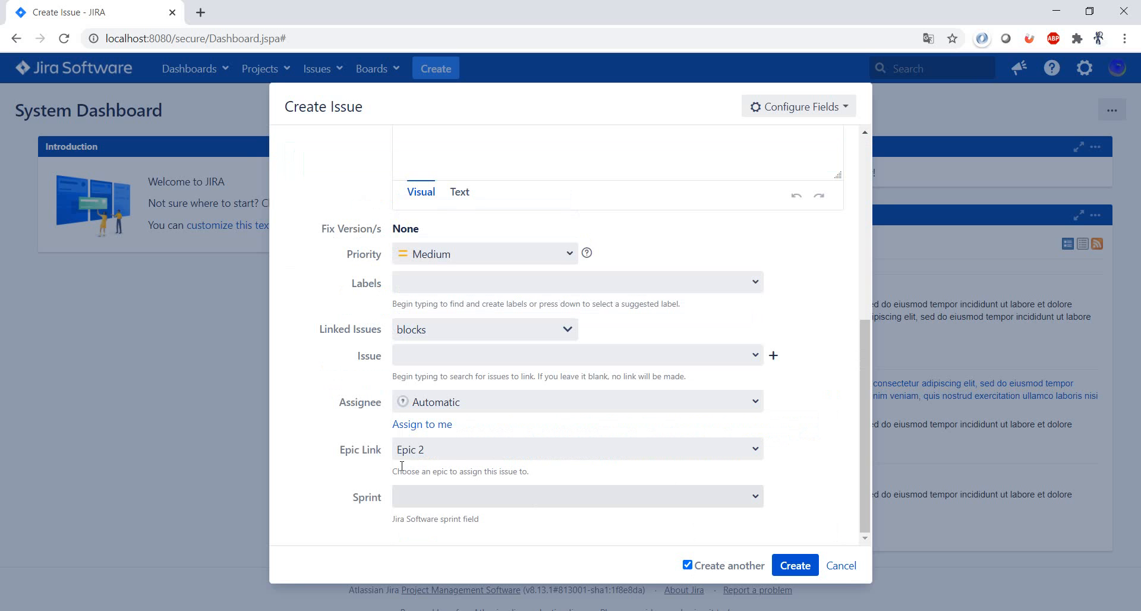
scroll(436, 451, up, 5)
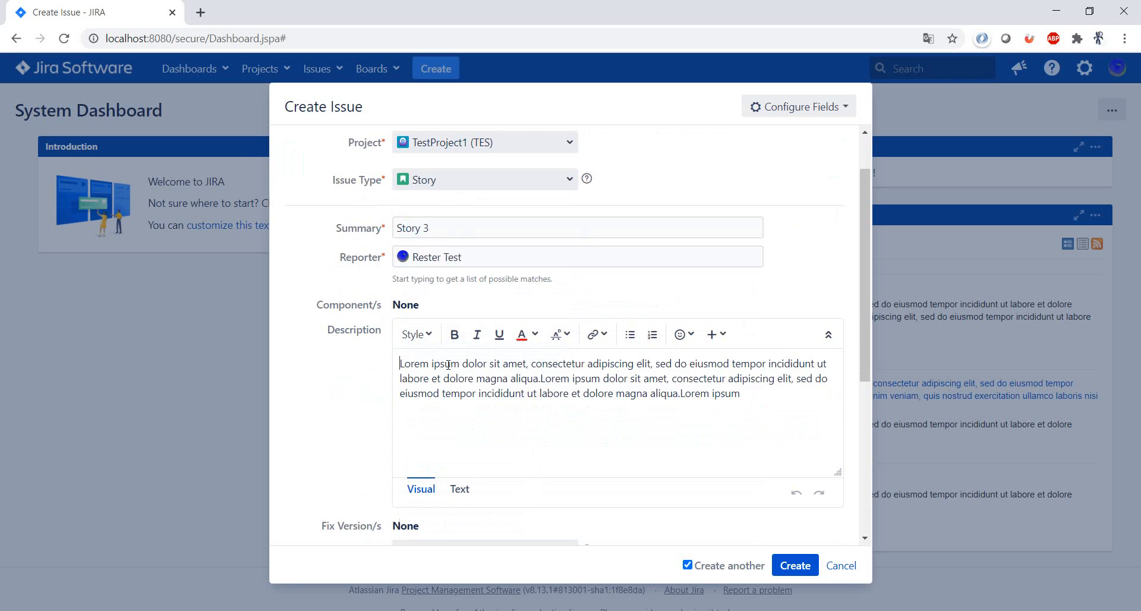
click(797, 566)
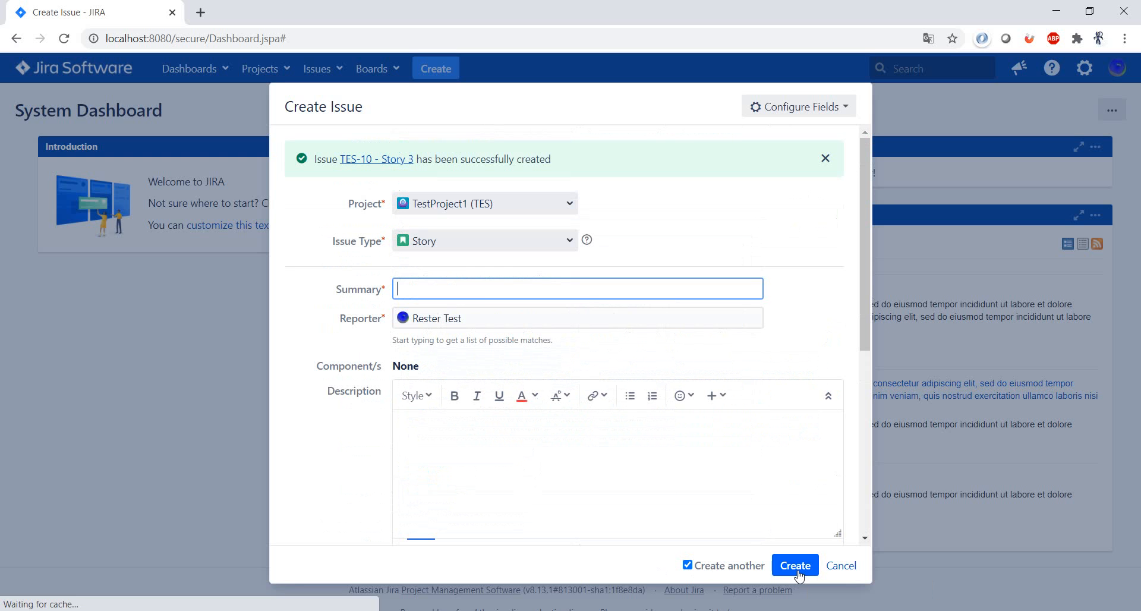
Step: Enter "Story 4" as the next issue's summary and fill its description with Bug Magnet's 129b sample text with spaces
text(Story 1)
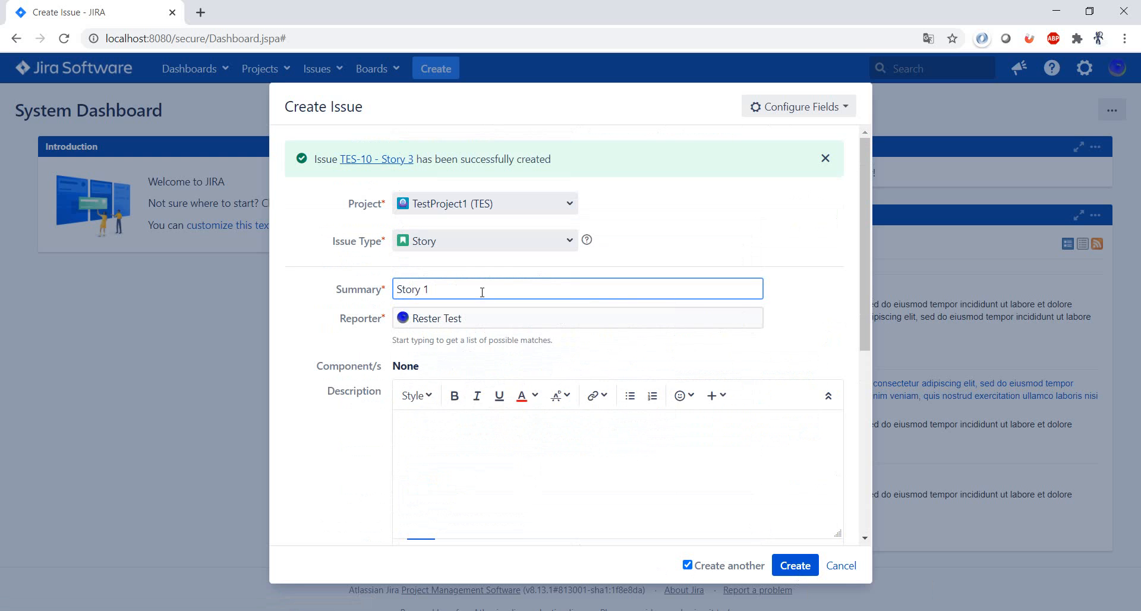
key(BackSpace)
text(4)
click(433, 439)
right_click(434, 440)
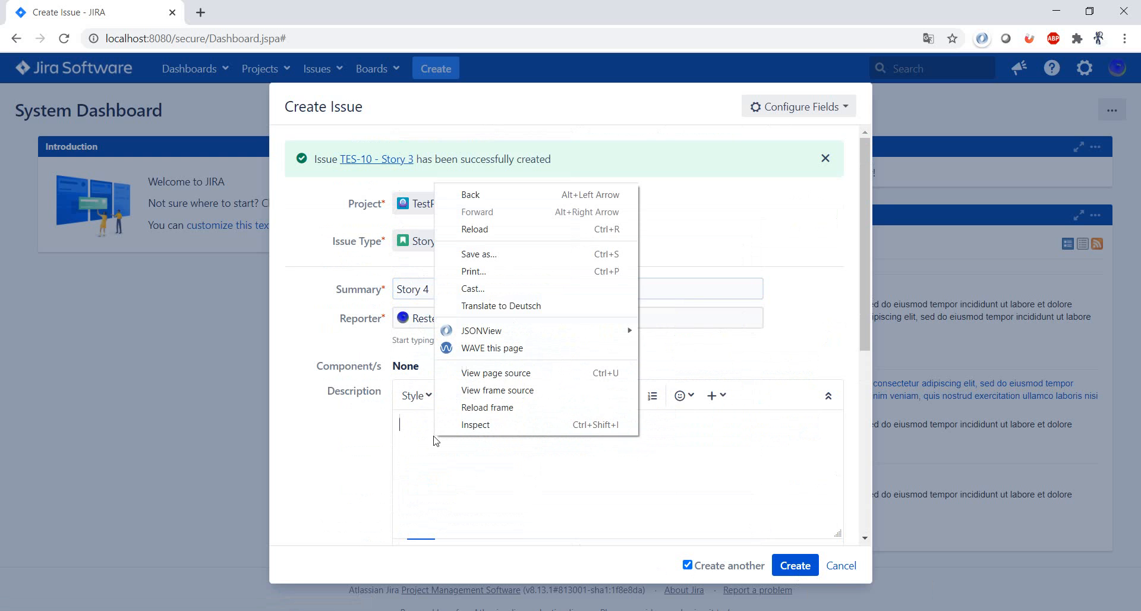
right_click(411, 422)
mouse_move(478, 386)
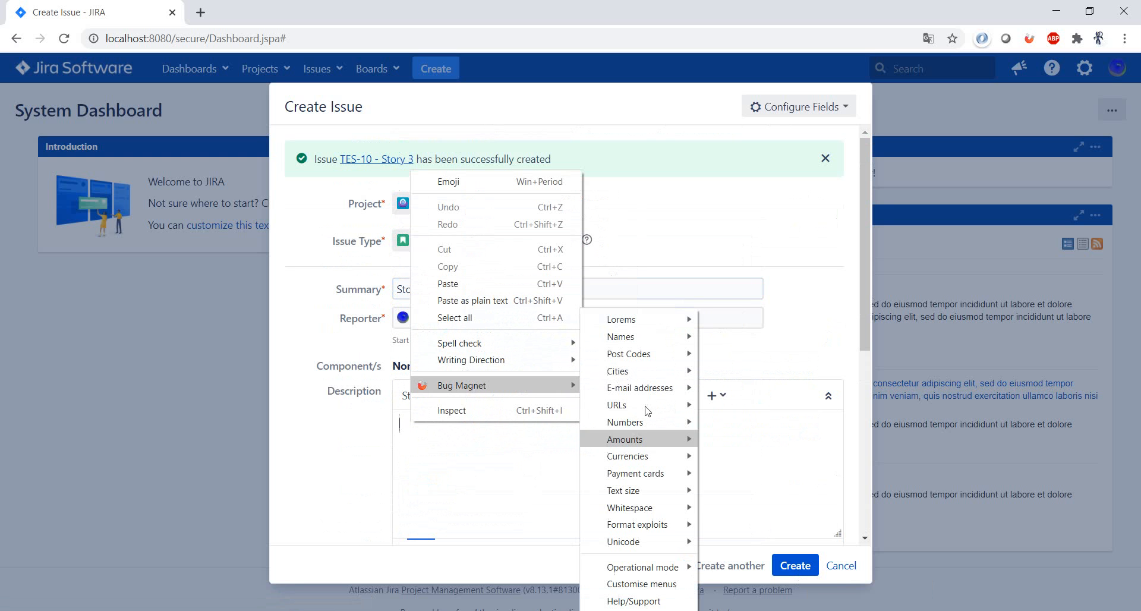
mouse_move(678, 496)
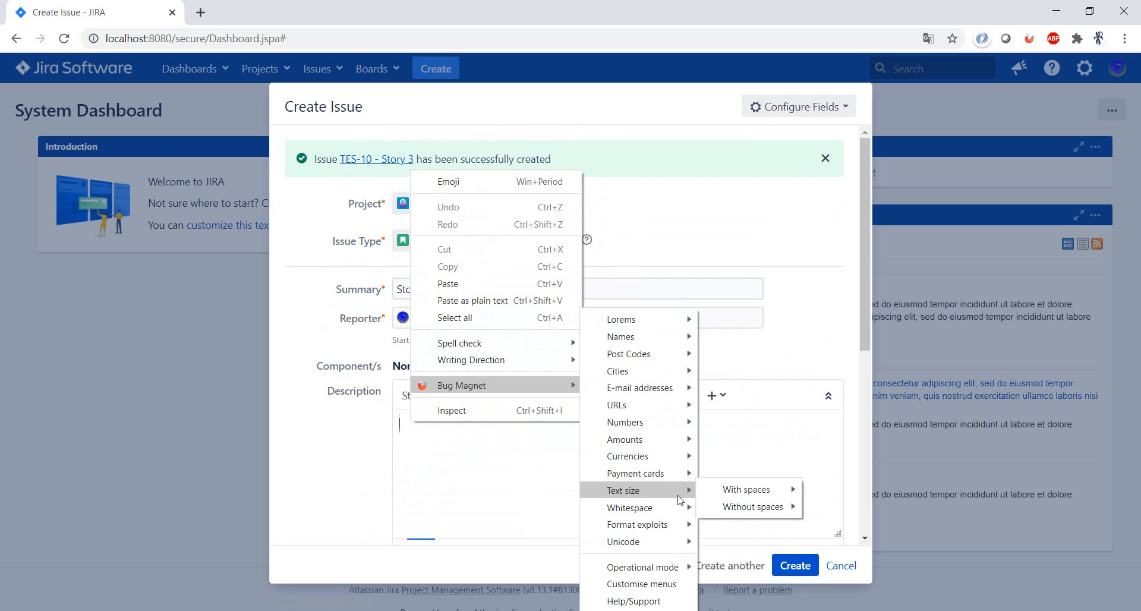
mouse_move(742, 494)
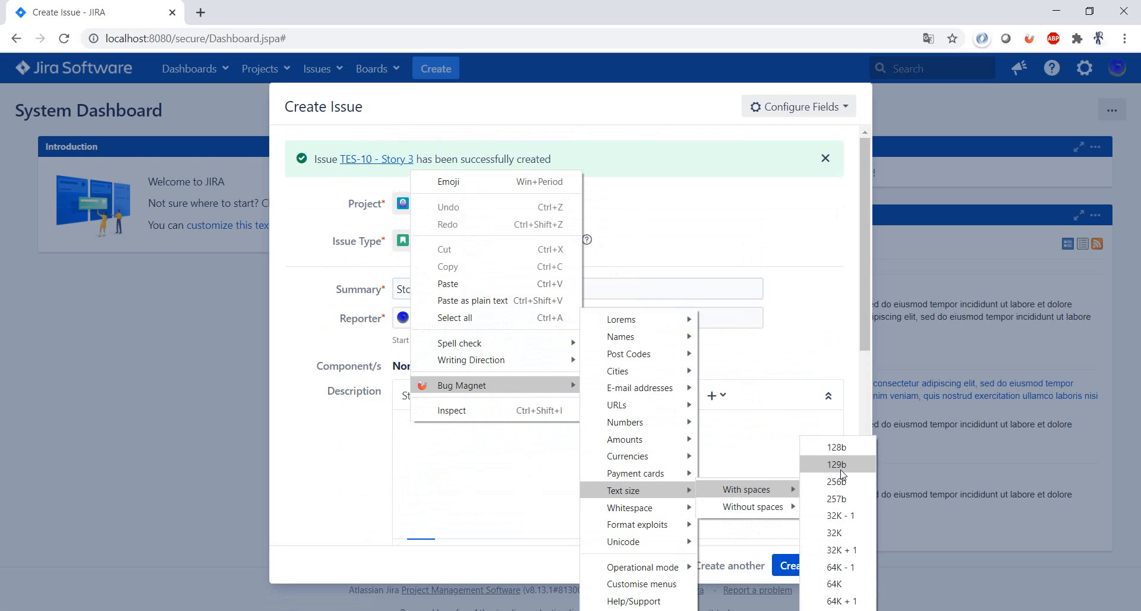
click(841, 474)
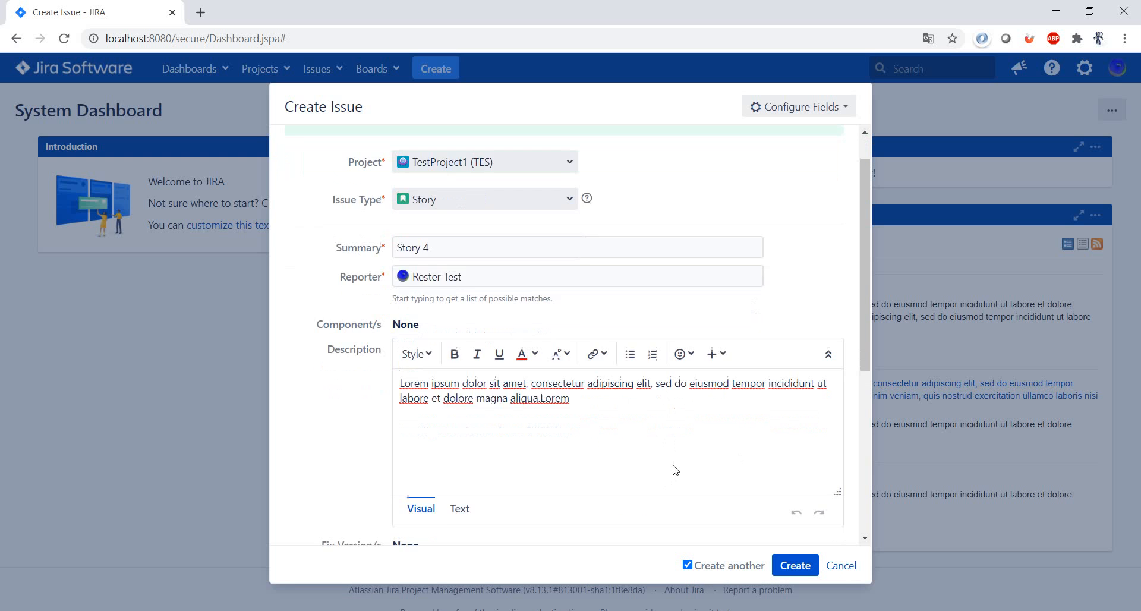
Step: Link Story 4 to Epic 3 and create the issue with the option to create another turned off
scroll(675, 469, down, 5)
click(614, 448)
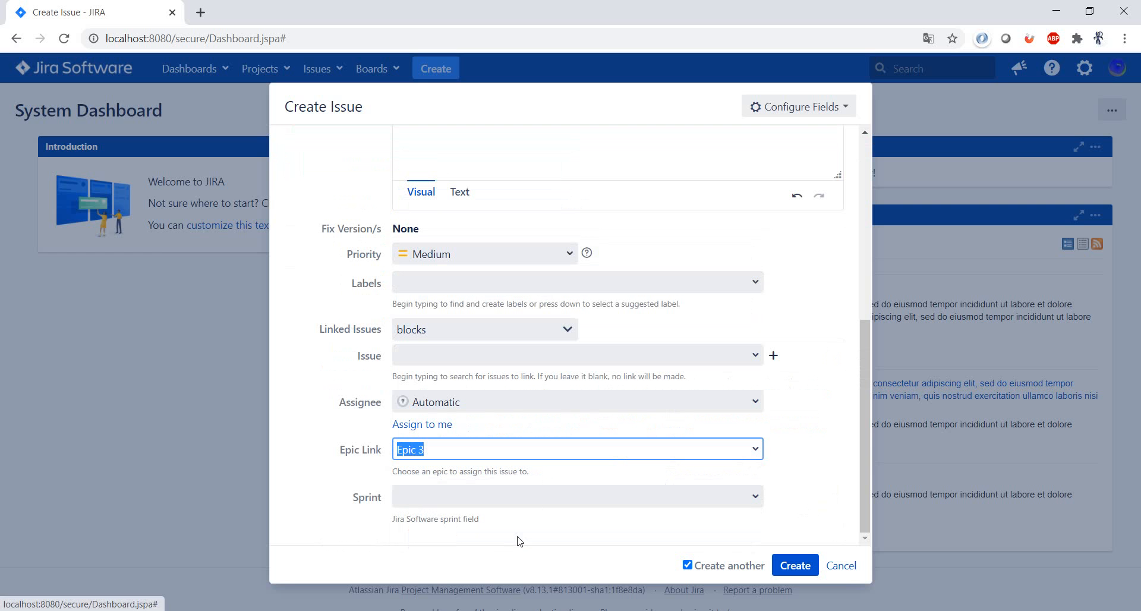
click(687, 565)
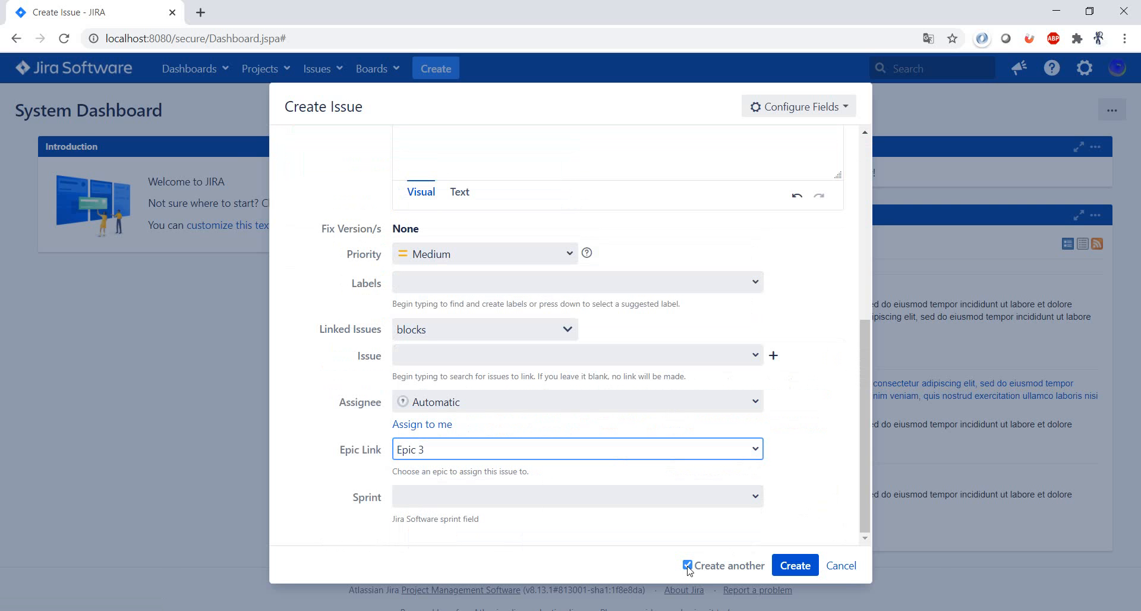
click(796, 565)
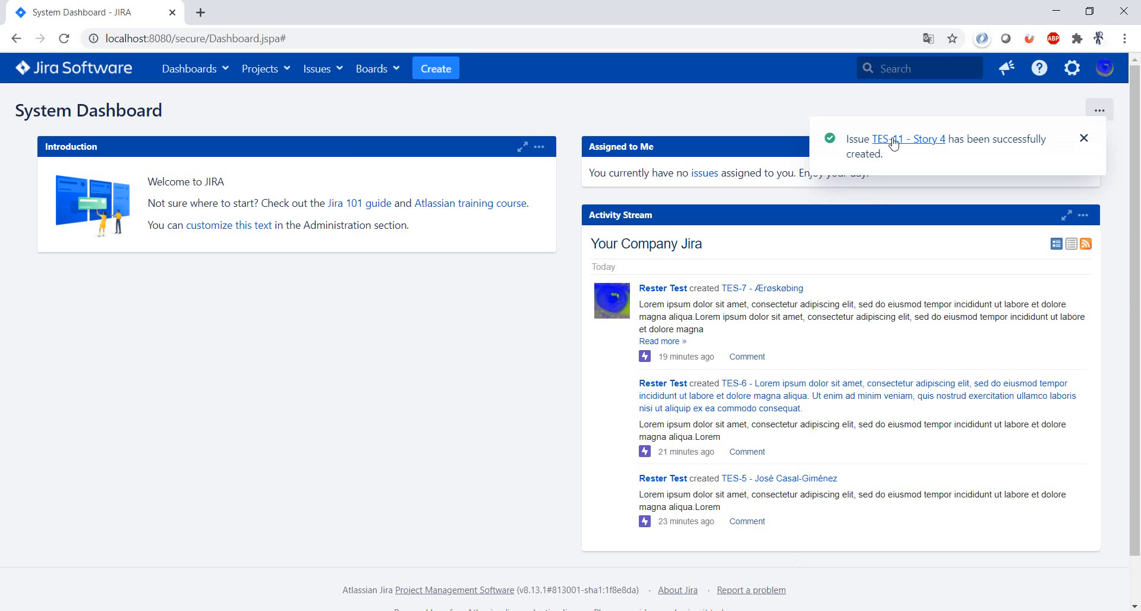
Step: Open the newly created Story 4 and follow its epic link to check the issues in Epic 3
click(907, 141)
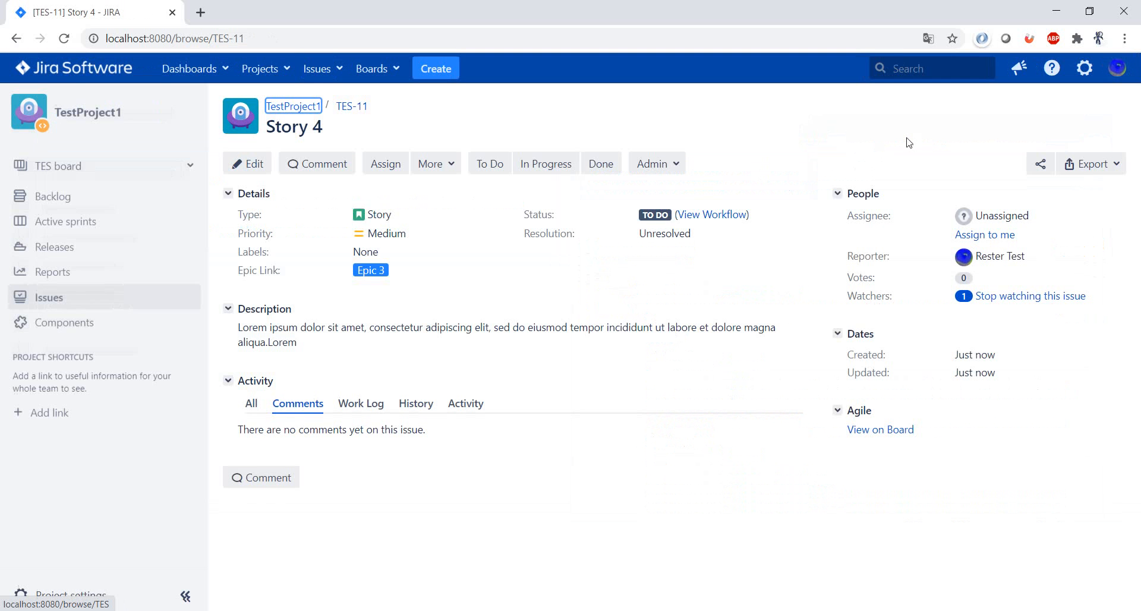
click(370, 271)
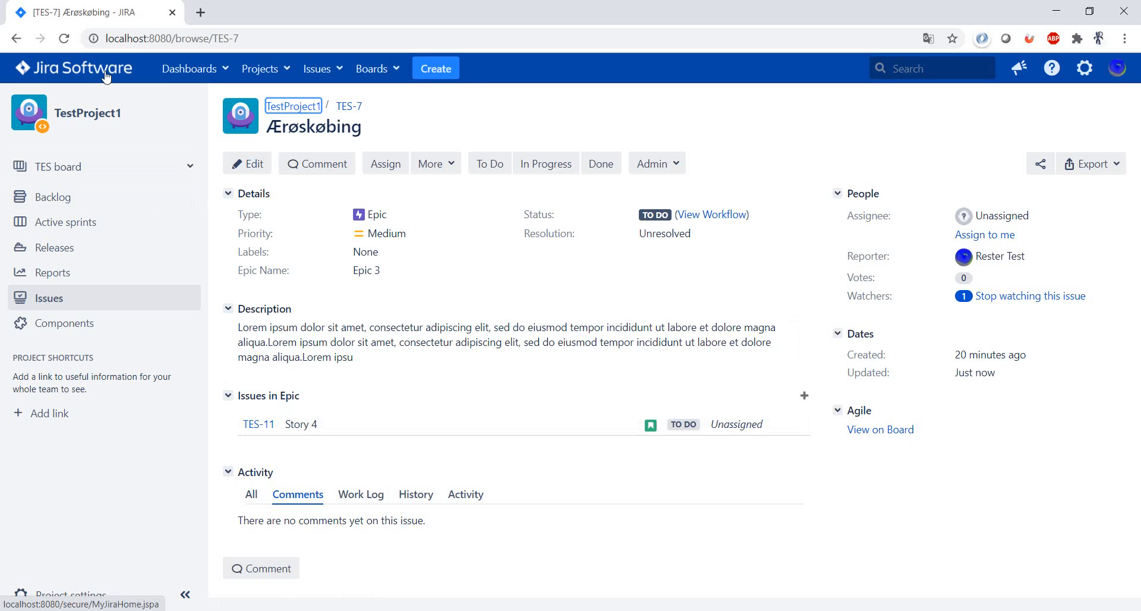
Step: Open Story 1 from TestProject1's activity and follow its epic link to check the issues in Epic 1
click(90, 115)
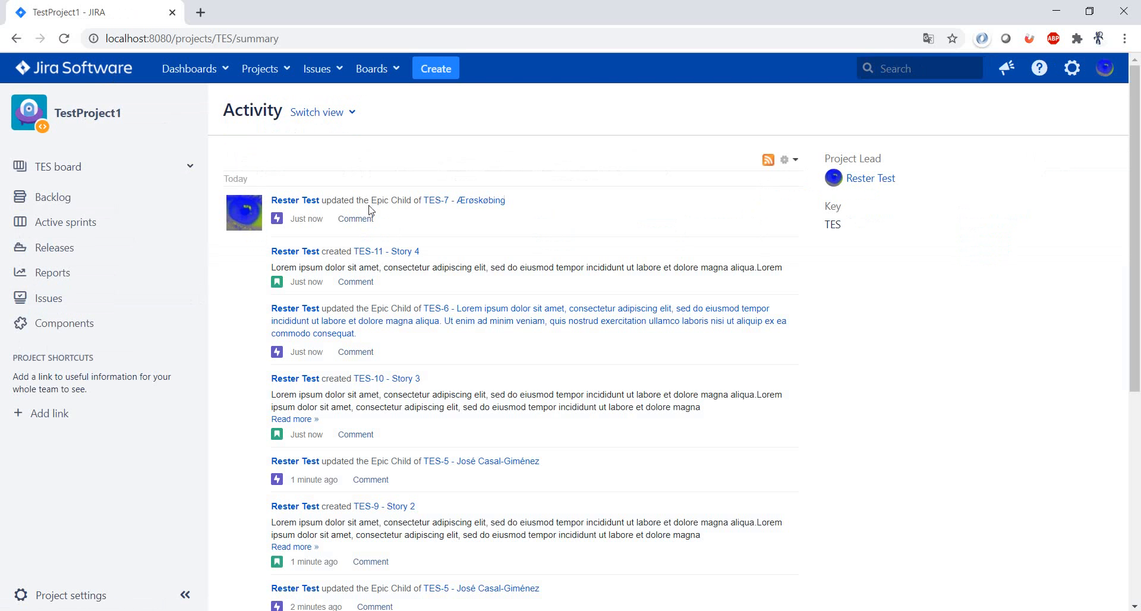
scroll(606, 308, down, 1)
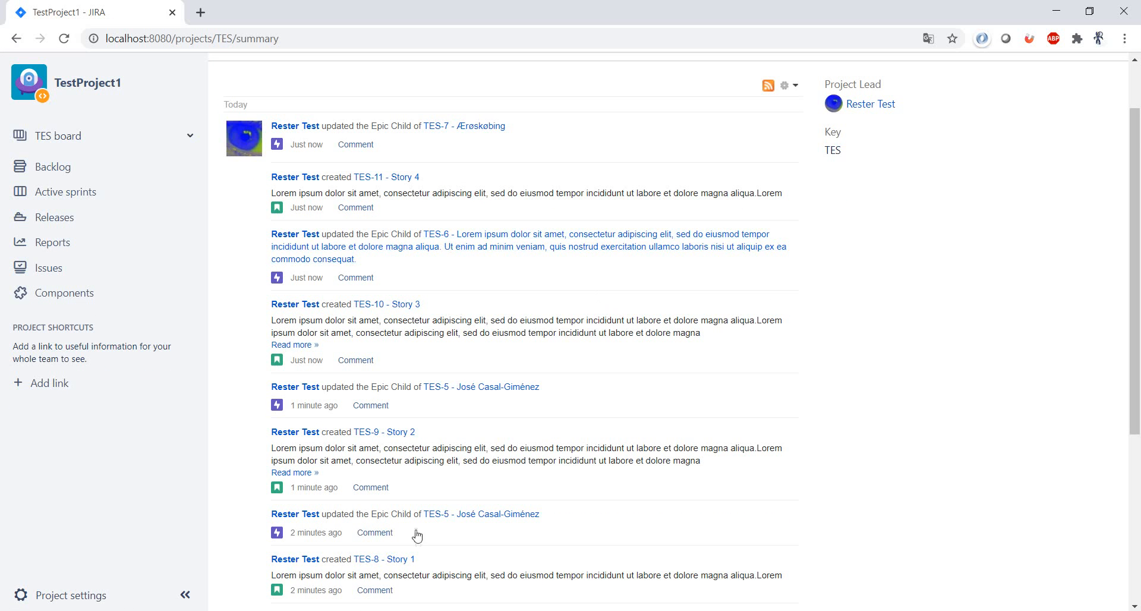
click(396, 561)
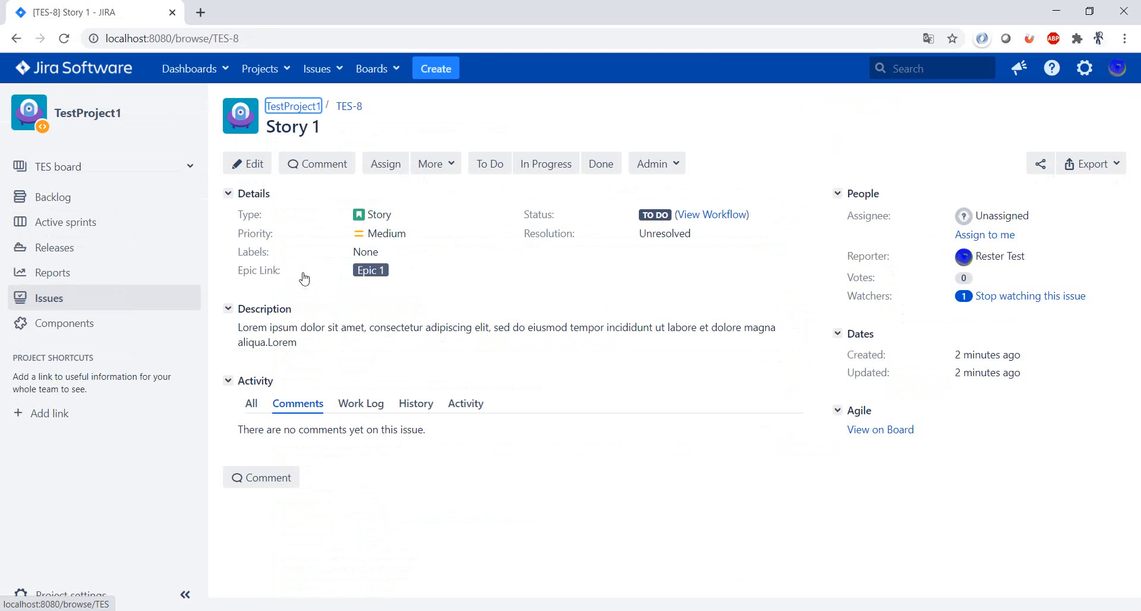
click(376, 274)
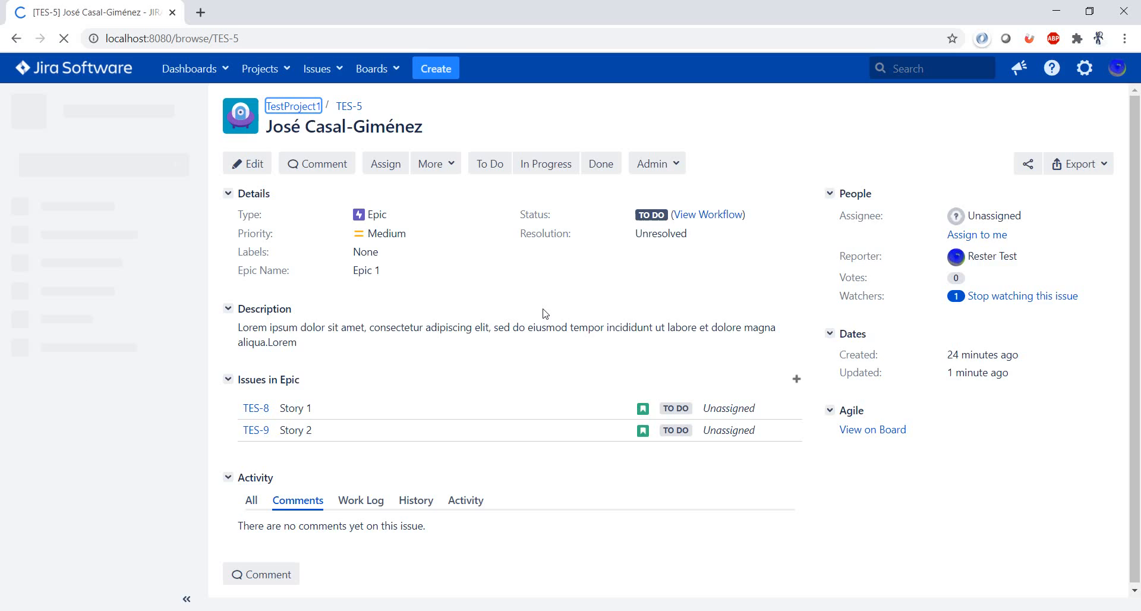